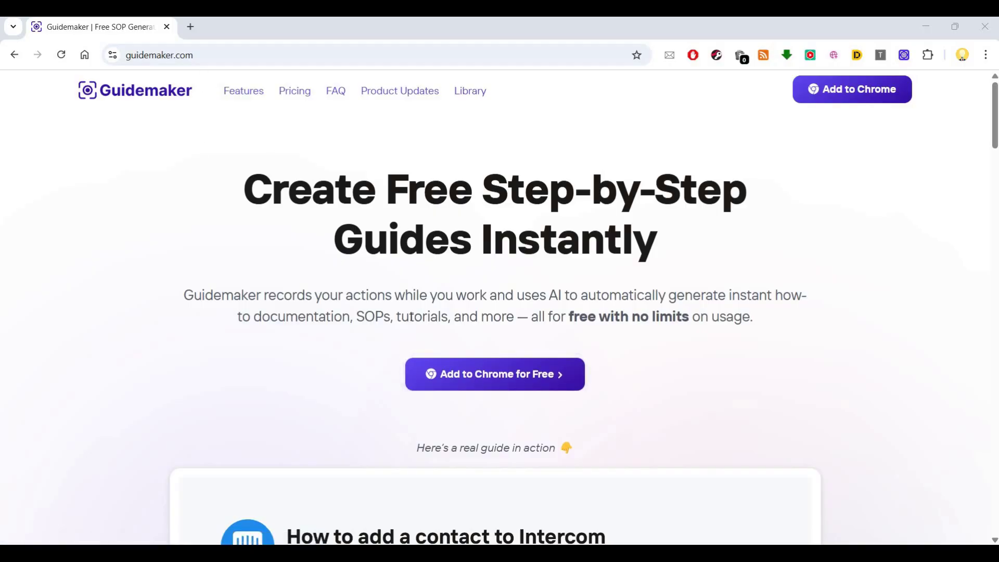
Browse the Guidemaker homepage, briefly opening and closing the Guidemaker panel, then return to the top.
scroll(796, 158, "down", 6)
scroll(796, 158, "up", 2)
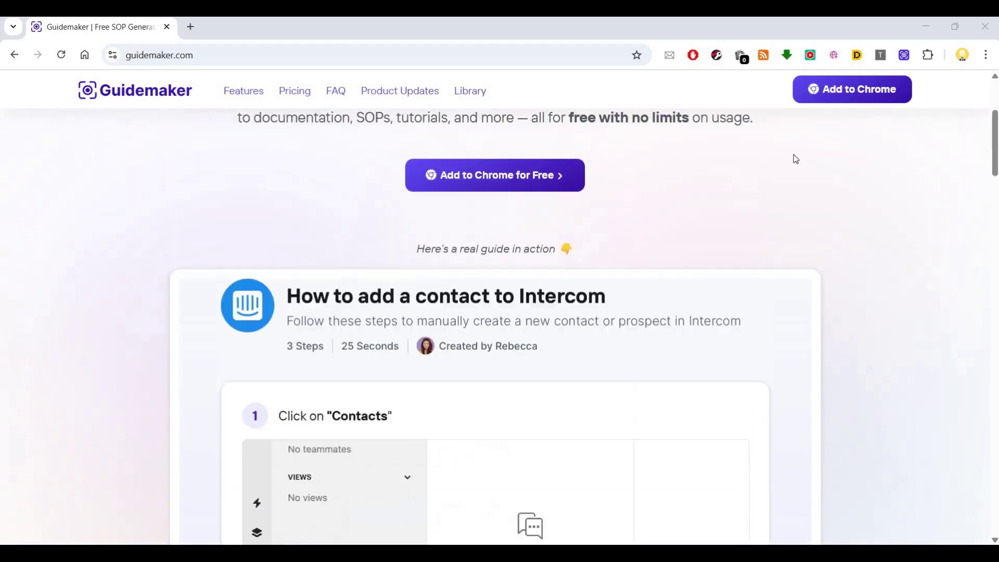
left_click(905, 56)
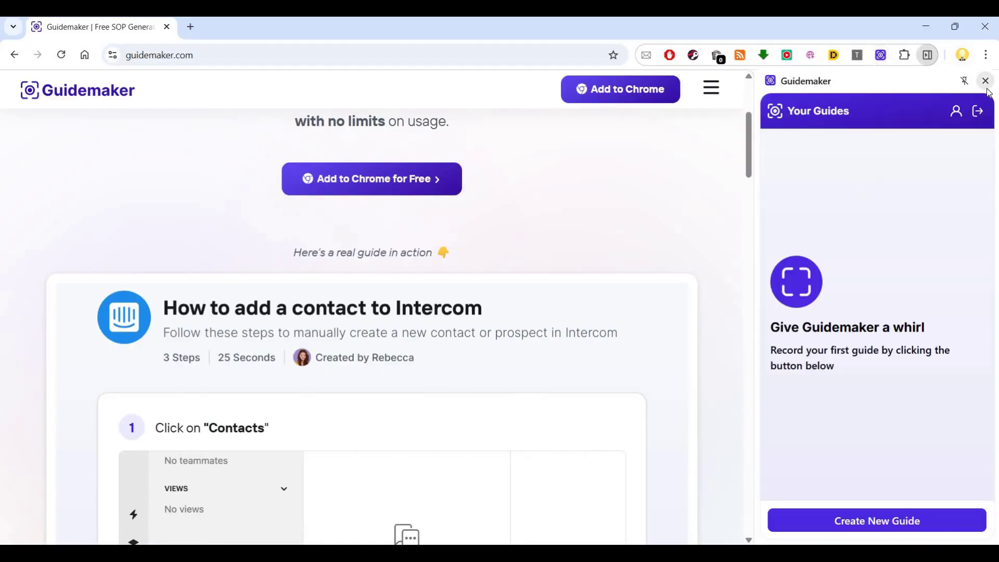
left_click(985, 81)
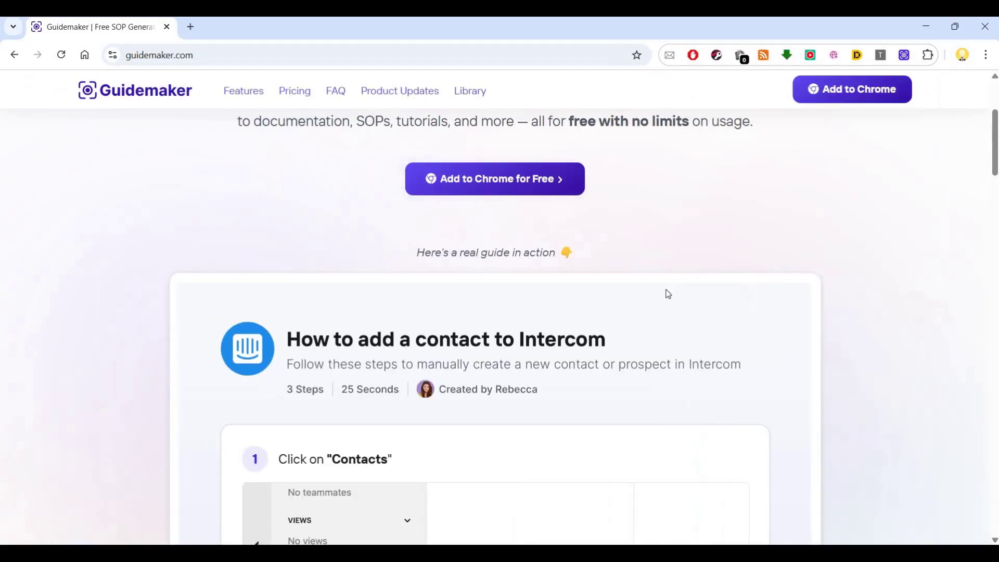
scroll(666, 292, "down", 10)
scroll(668, 294, "down", 10)
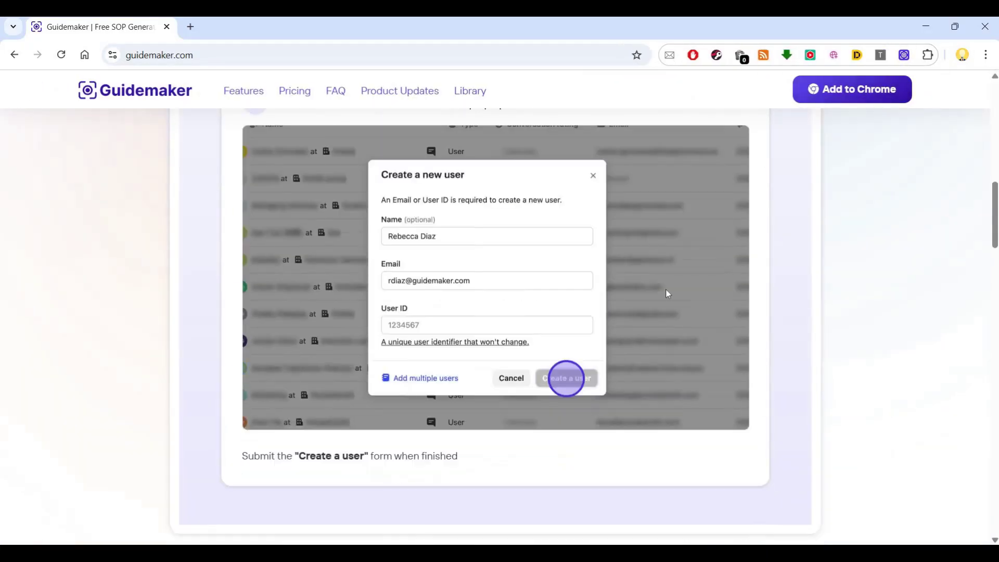
scroll(666, 293, "down", 6)
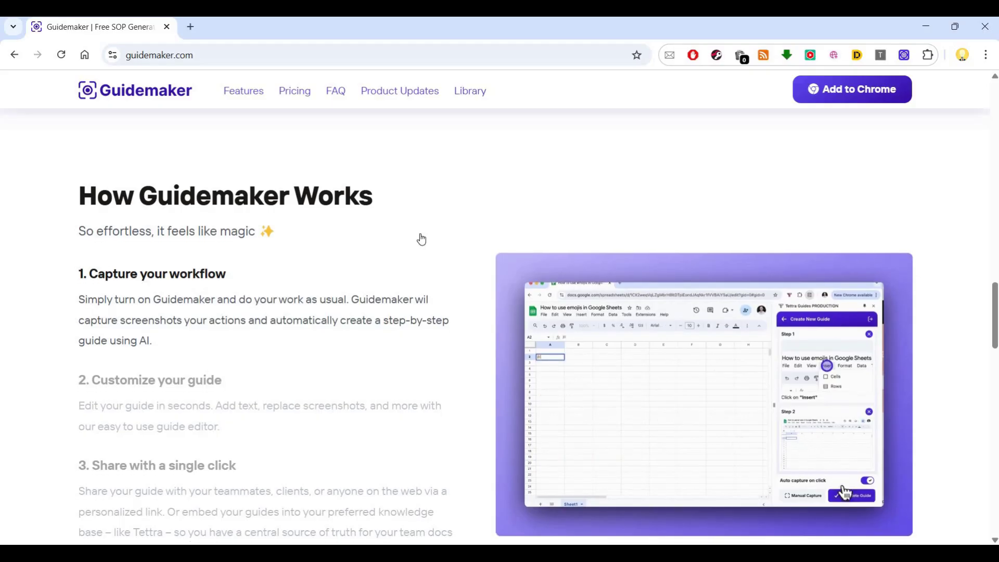
scroll(420, 235, "down", 1)
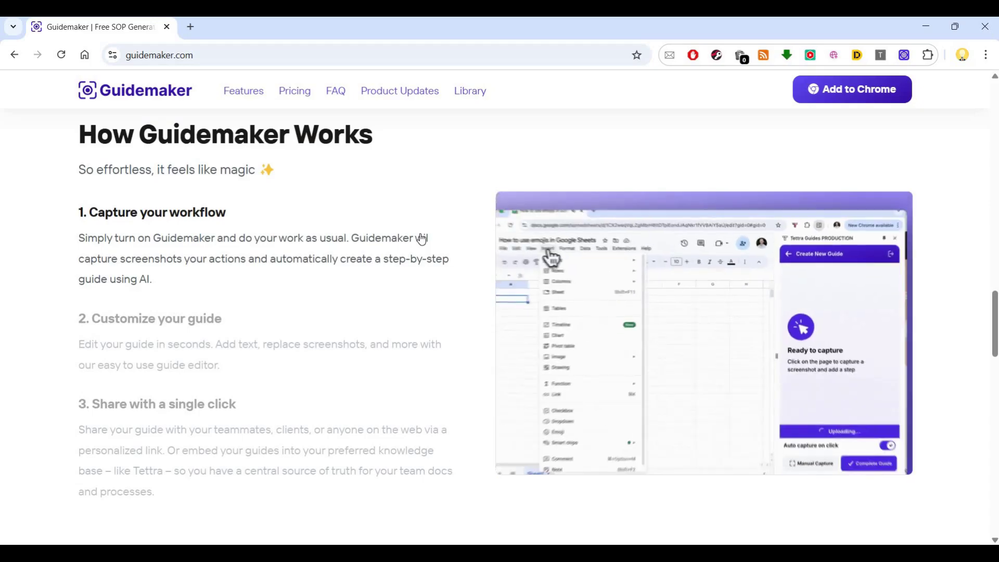
scroll(422, 238, "down", 2)
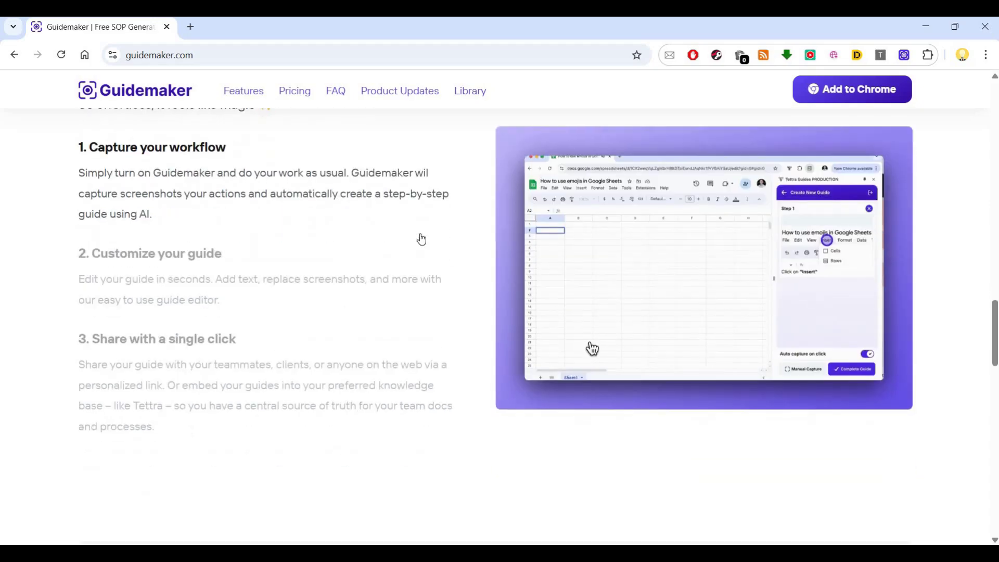
scroll(421, 238, "down", 2)
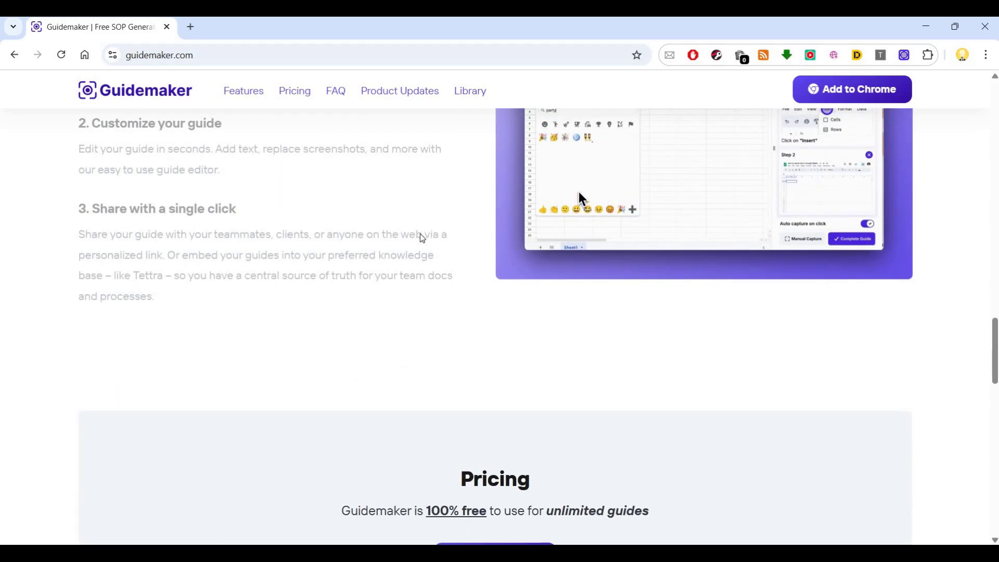
scroll(421, 238, "down", 3)
scroll(422, 238, "down", 3)
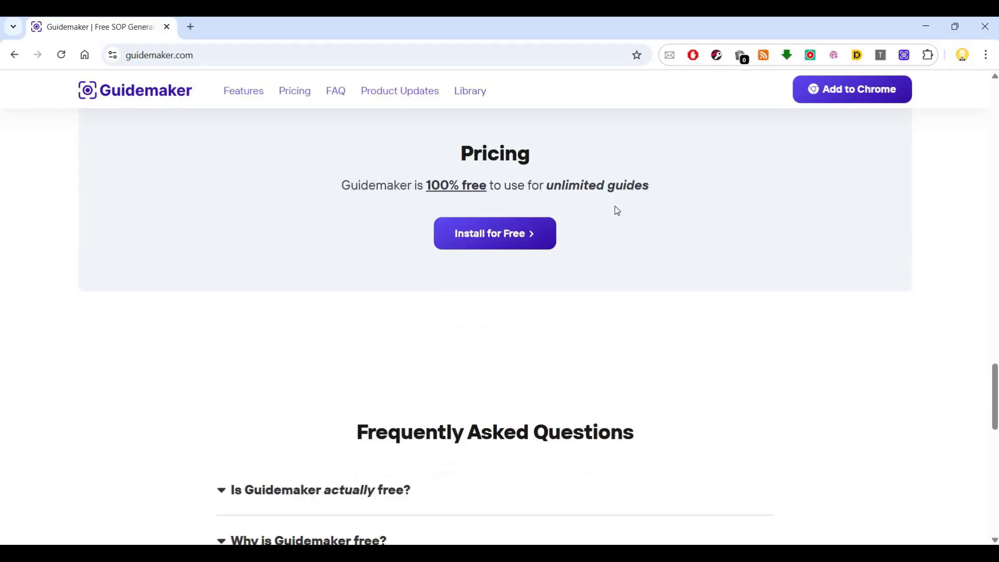
scroll(983, 471, "down", 15)
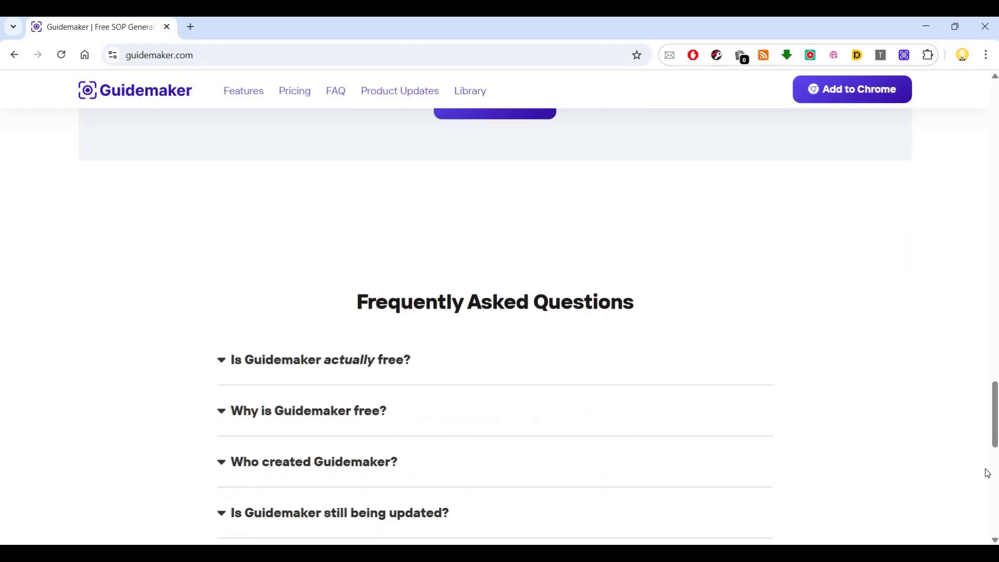
key("Home")
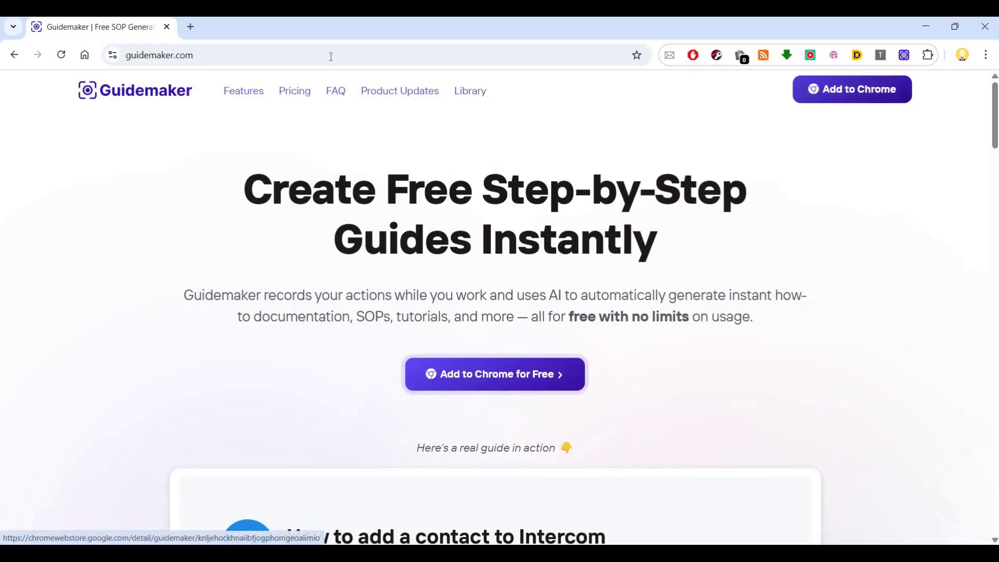
Load the givemechallenge.com home page, removing /wp-admin from the suggested address.
left_click(246, 55)
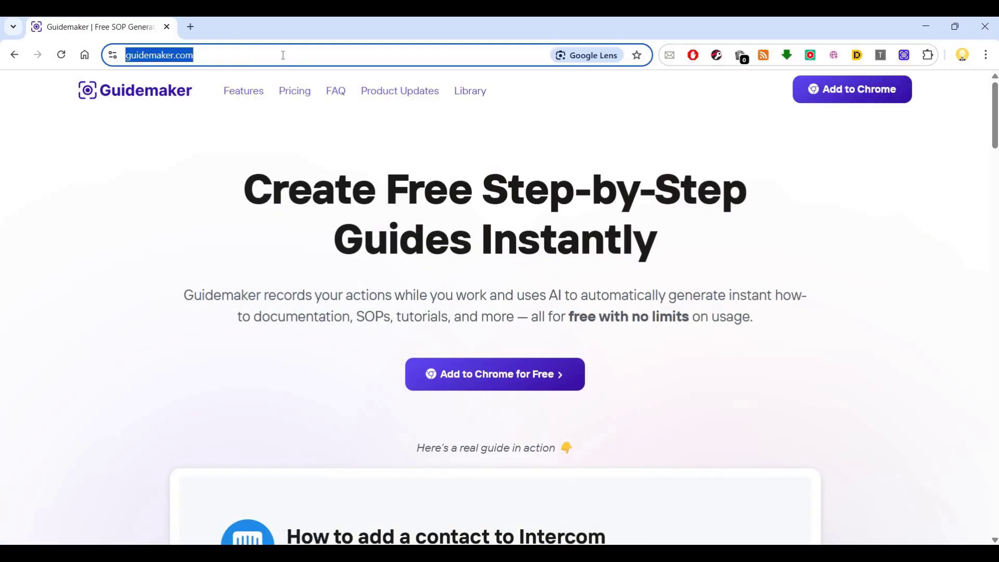
type("gi")
left_click(363, 54)
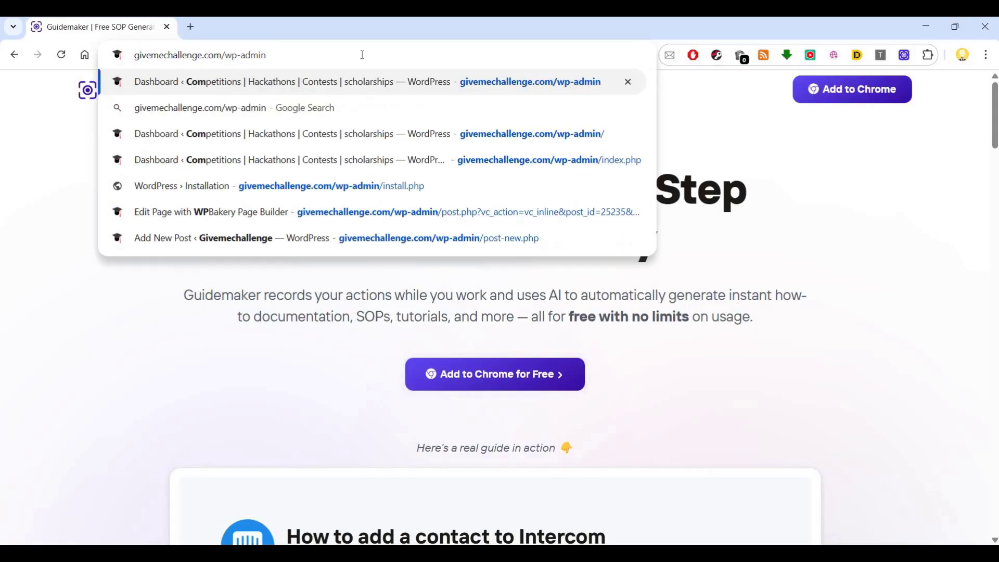
key("ctrl+shift+Left")
key("BackSpace")
key("Return")
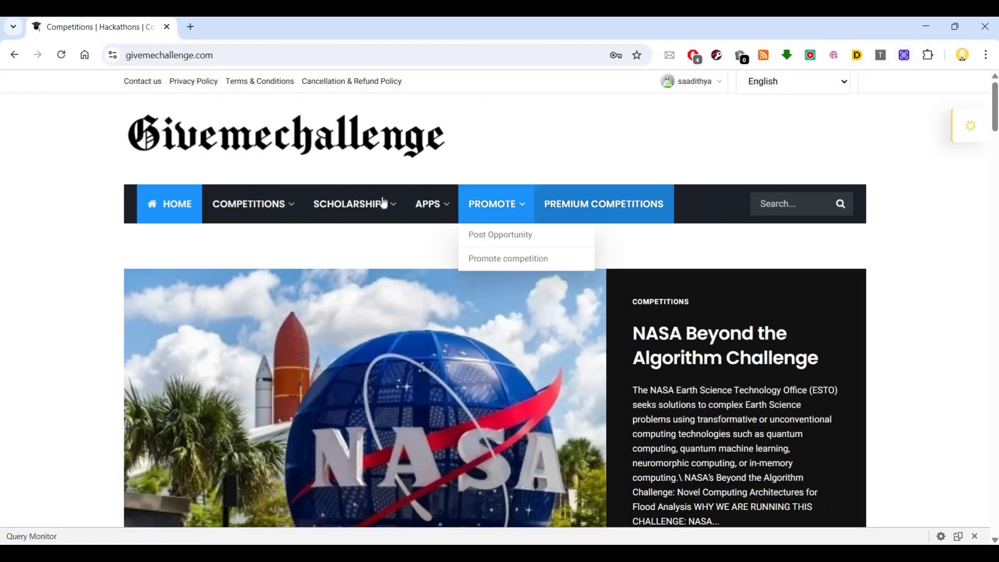
scroll(389, 190, "down", 6)
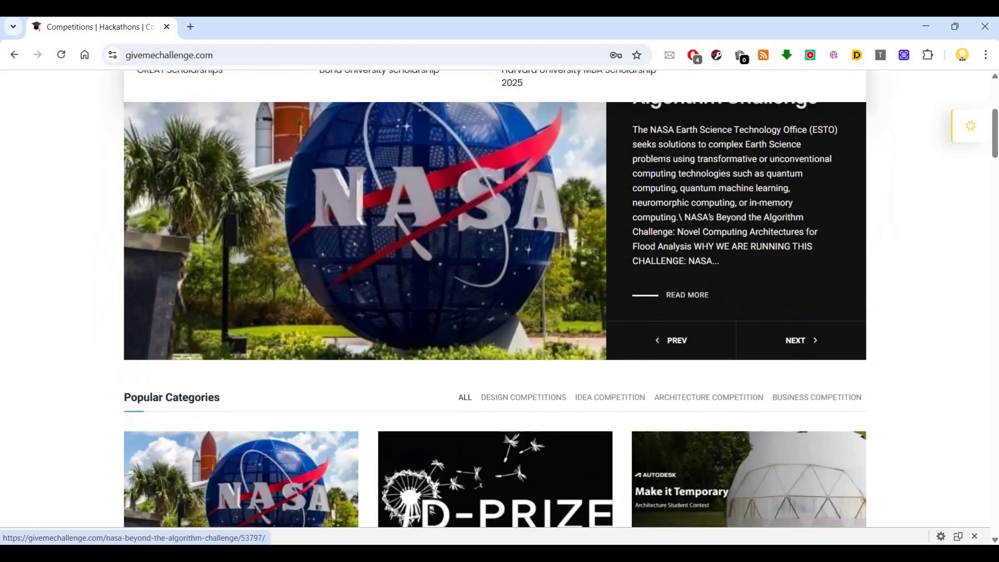
scroll(666, 162, "up", 6)
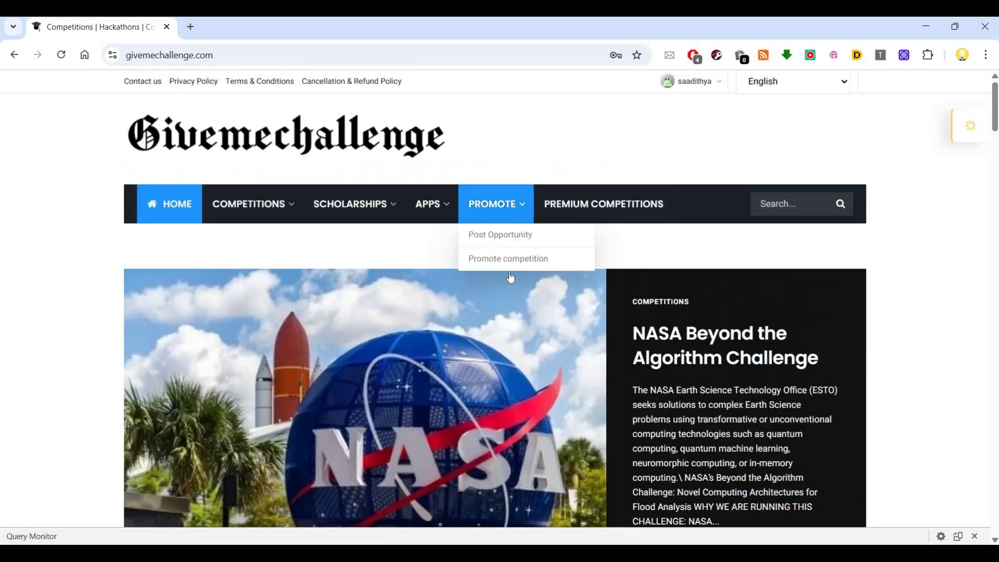
Start a new Guidemaker guide on the Givemechallenge page and switch on Blur mode.
left_click(904, 55)
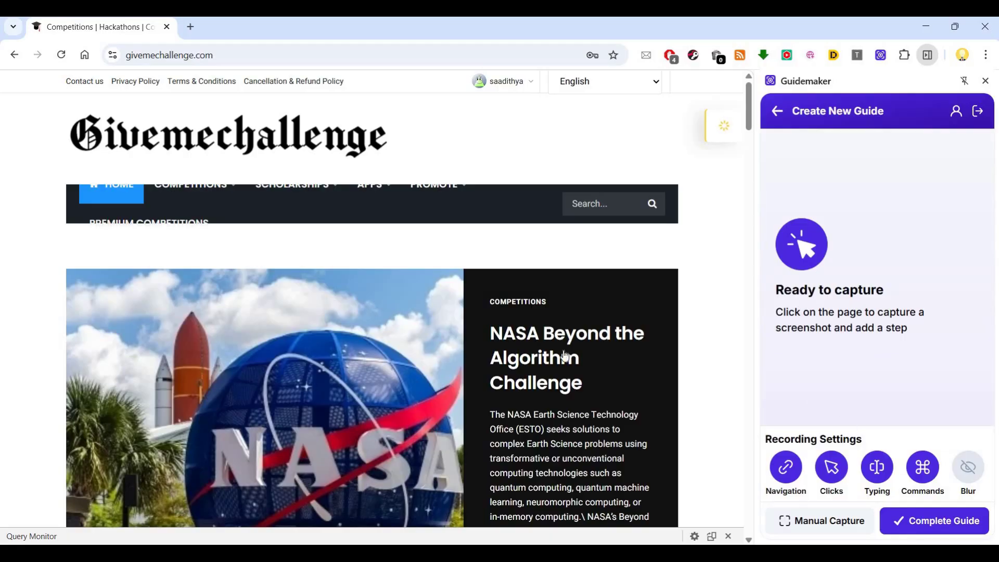
scroll(705, 385, "down", 1)
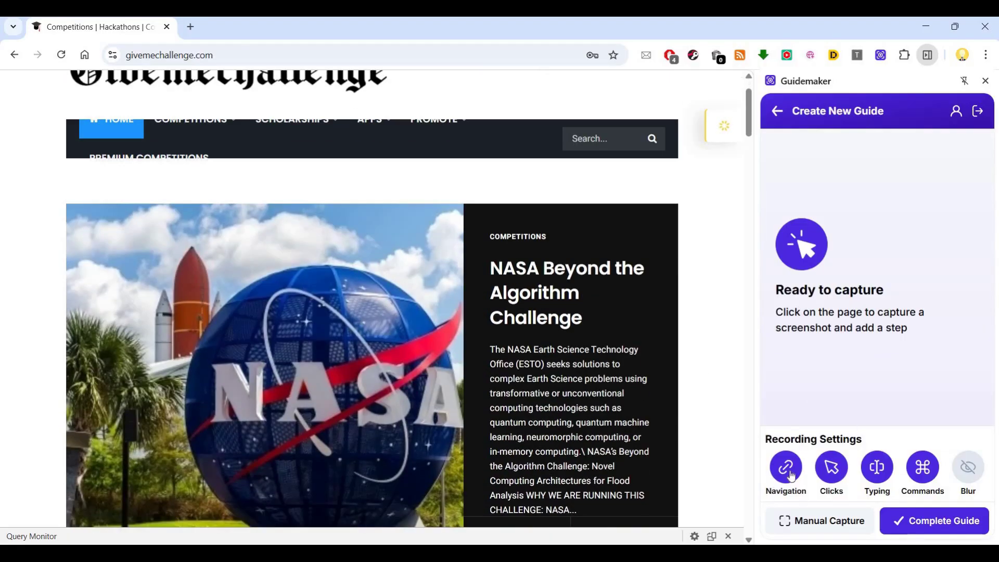
double_click(791, 475)
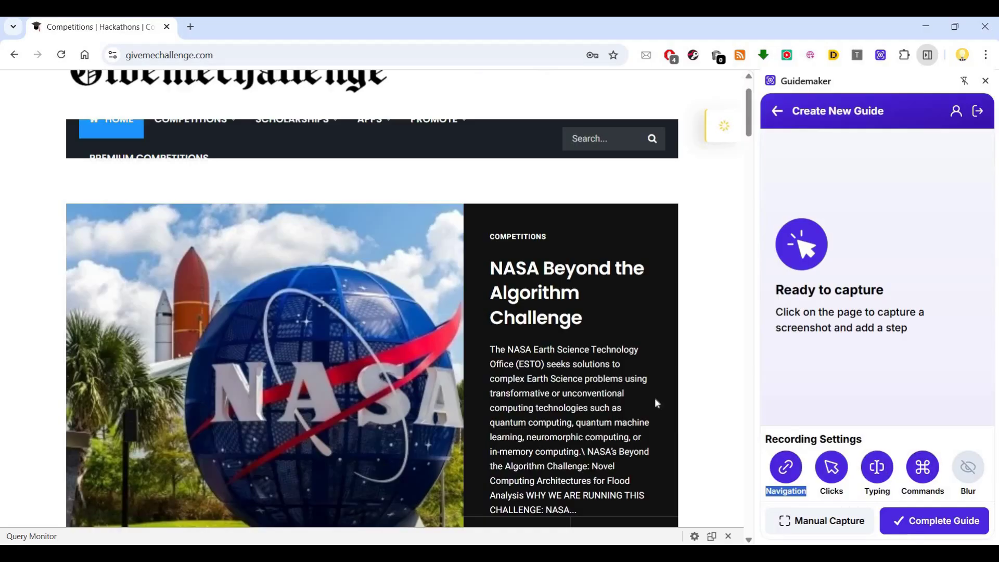
scroll(990, 474, "down", 8)
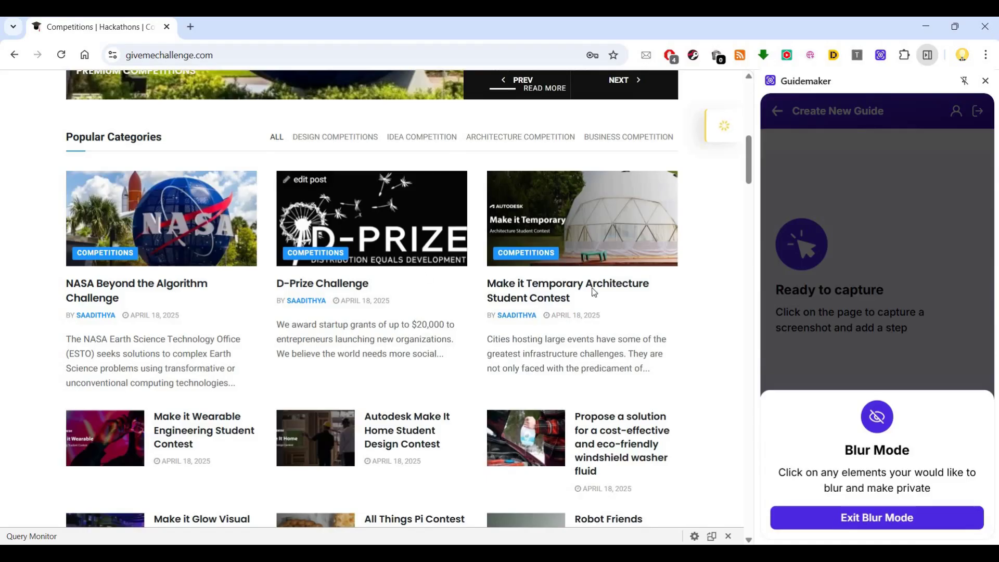
Toggle blur on the D-Prize and Make it Temporary cards and NASA author line, then exit Blur mode.
left_click(577, 249)
left_click(567, 350)
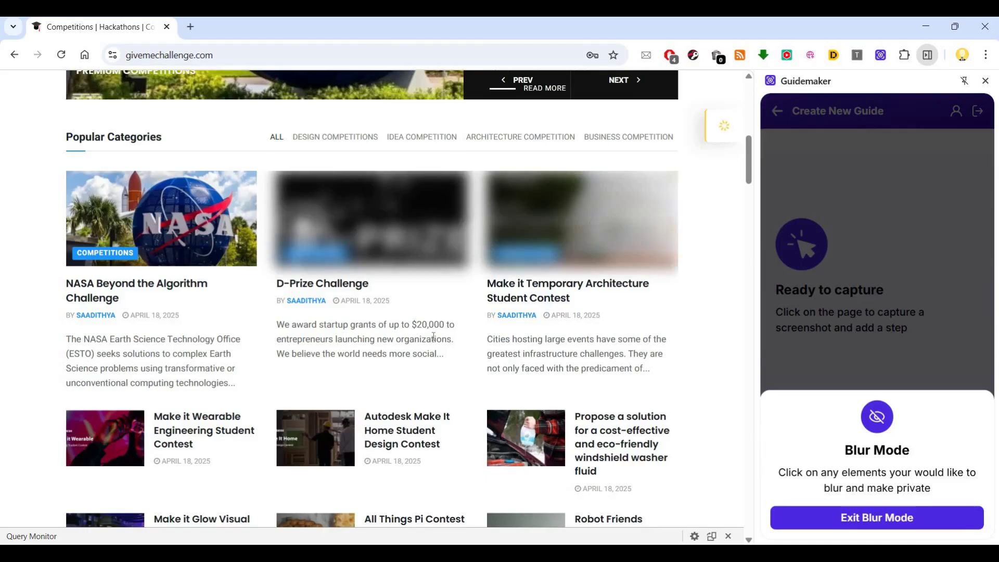
left_click(298, 327)
left_click(98, 318)
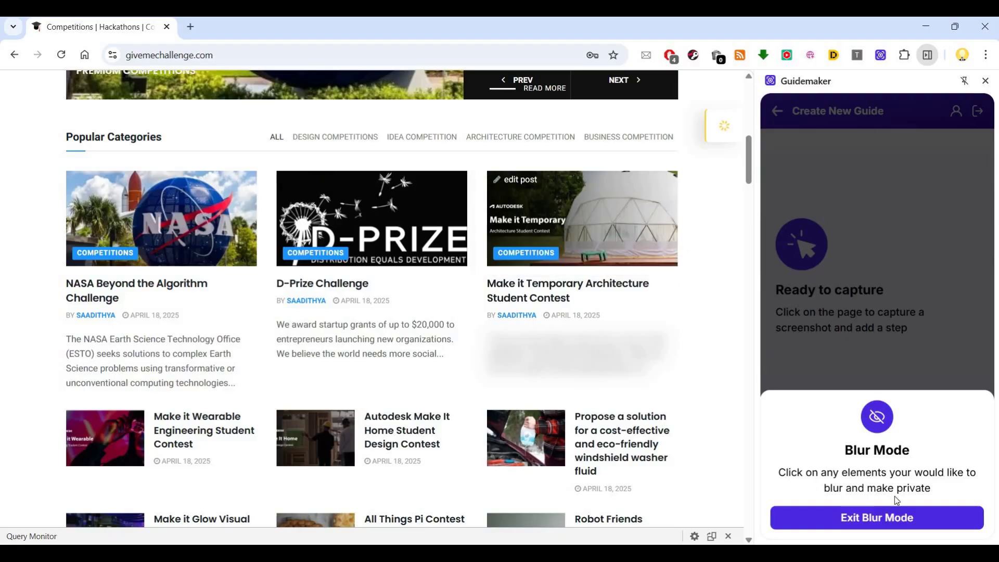
left_click(888, 517)
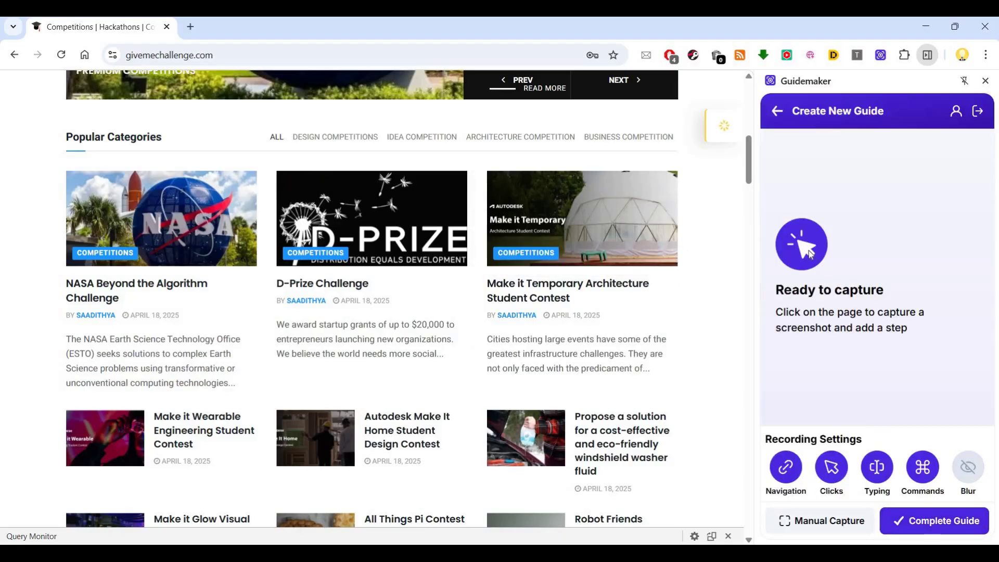
Capture steps clicking the NASA slide, the IDEA COMPETITION category and the Post Opportunity page.
scroll(828, 274, "up", 3)
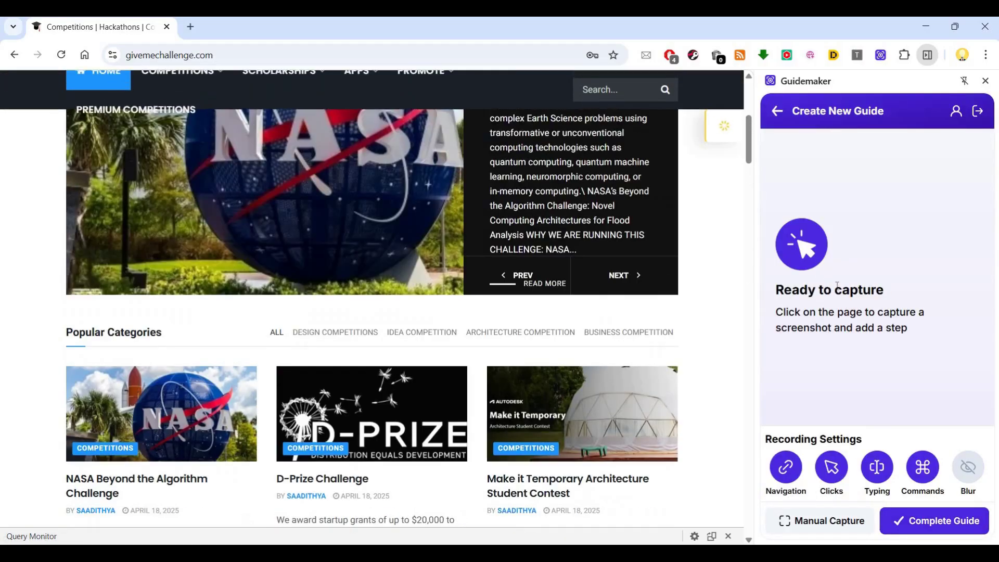
left_click(253, 271)
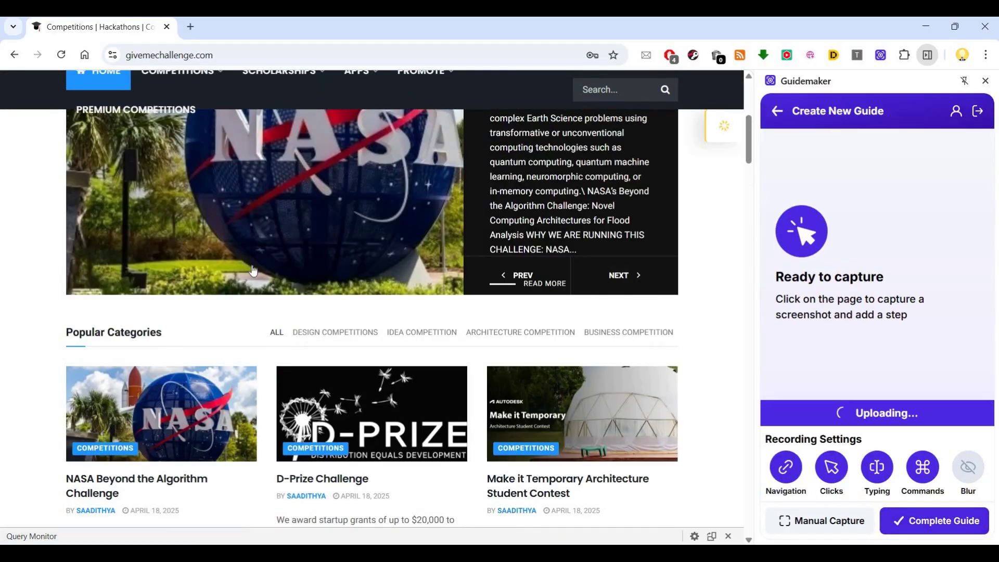
scroll(292, 292, "up", 1)
scroll(335, 312, "down", 2)
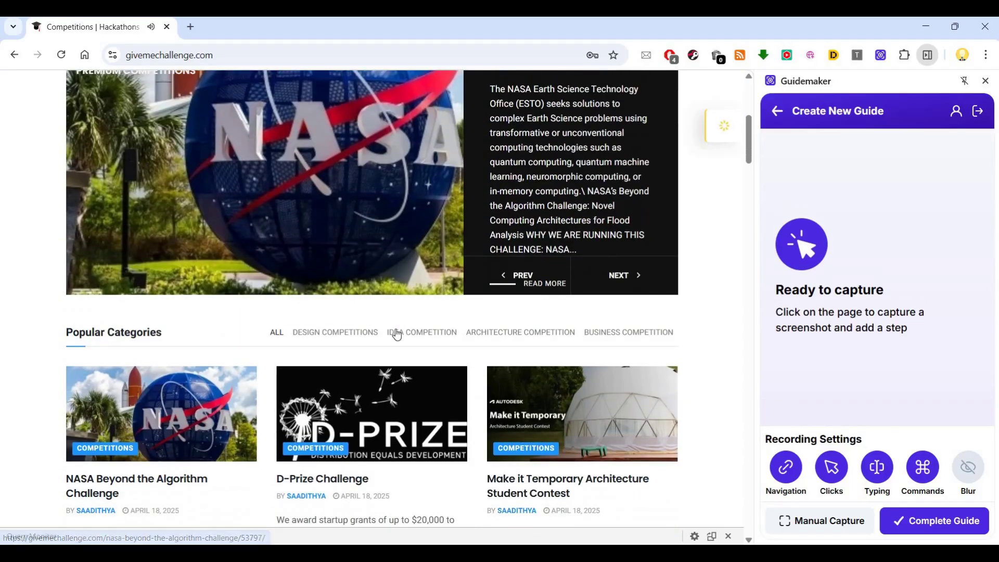
left_click(403, 333)
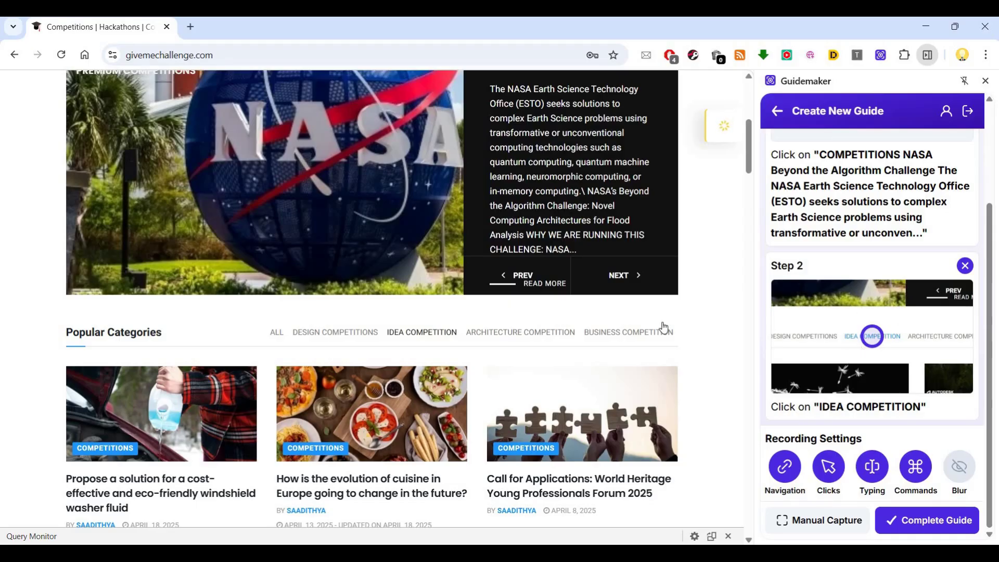
scroll(239, 221, "up", 5)
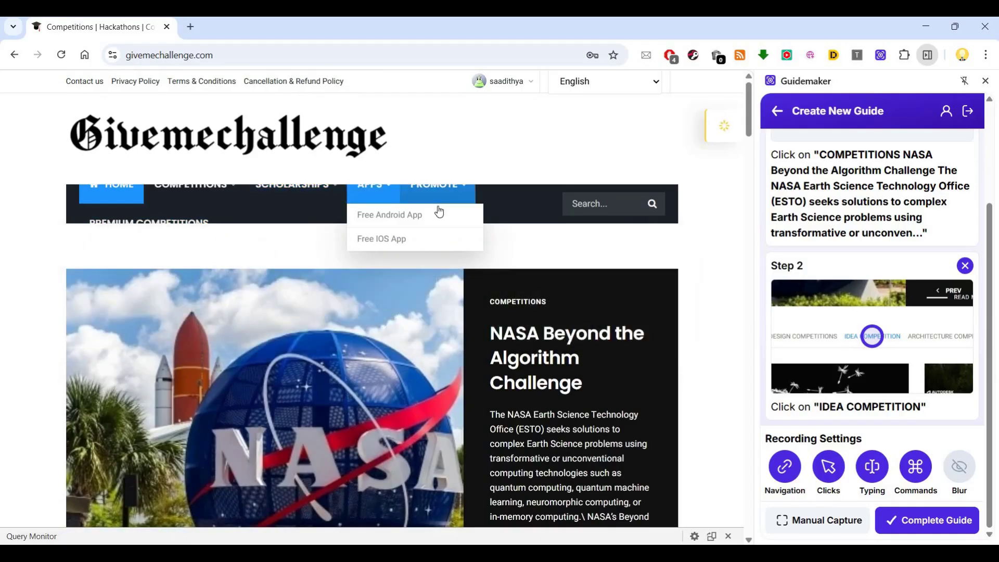
left_click(438, 206)
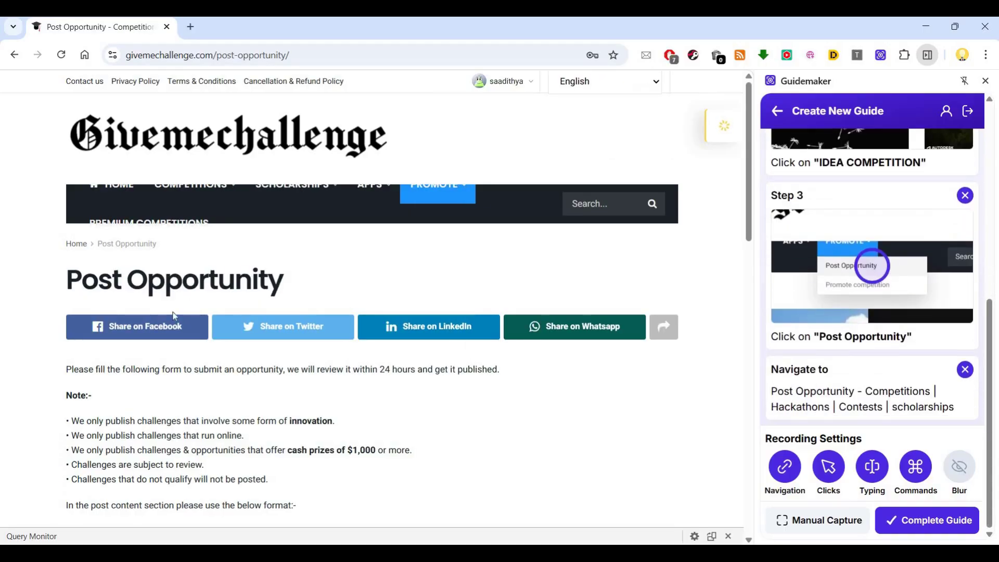
Enter the contact's name in Your Name and the contact's e-mail in Your Email.
scroll(161, 333, "down", 6)
left_click(154, 350)
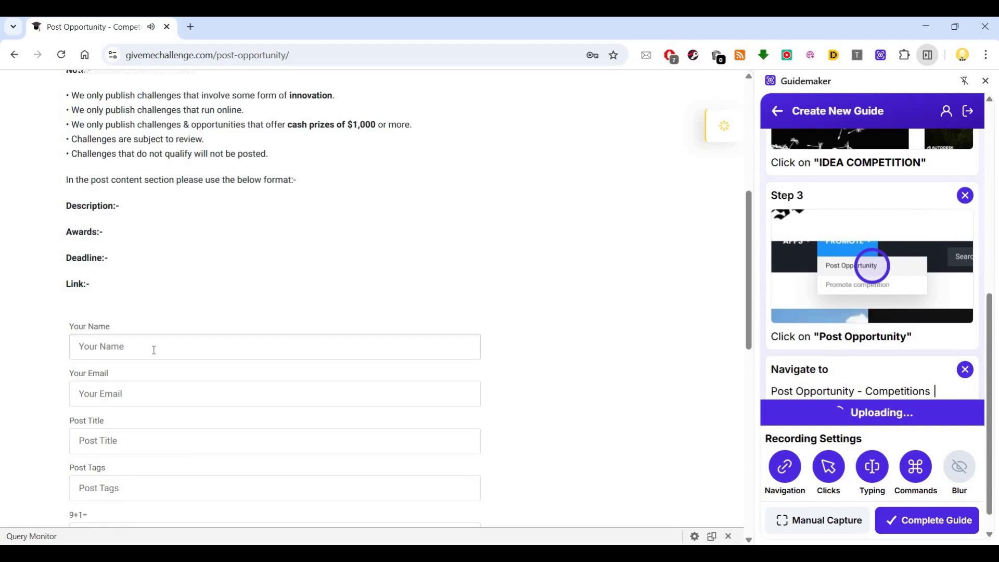
type("Mrknow")
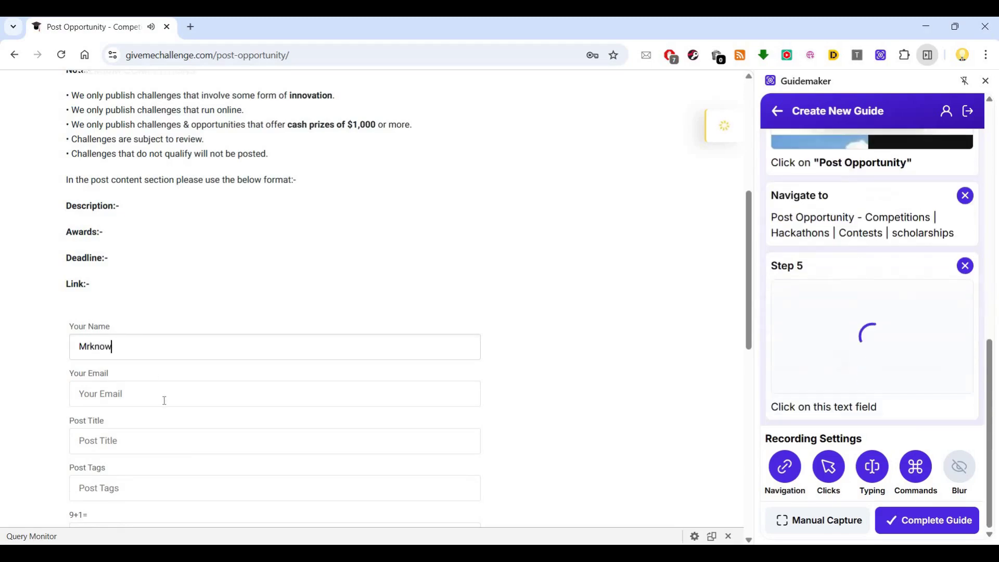
left_click(164, 400)
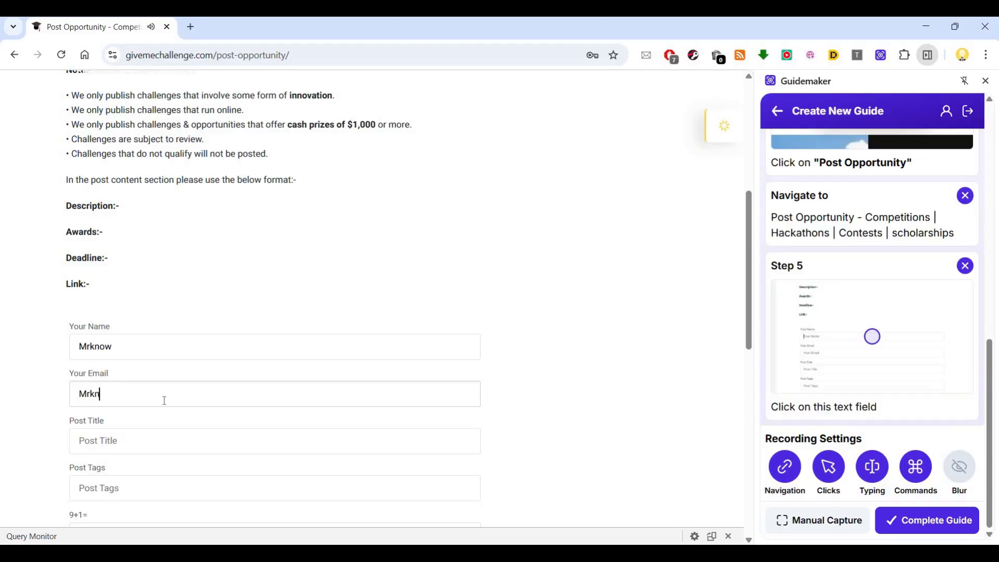
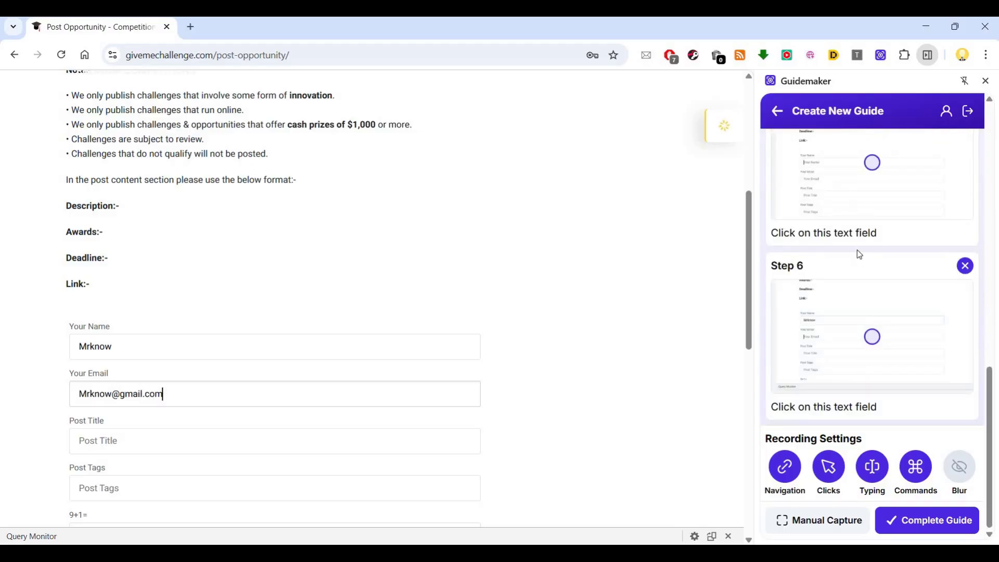
Select the mistyped address in the recorded Type step and complete the guide.
scroll(857, 250, "up", 4)
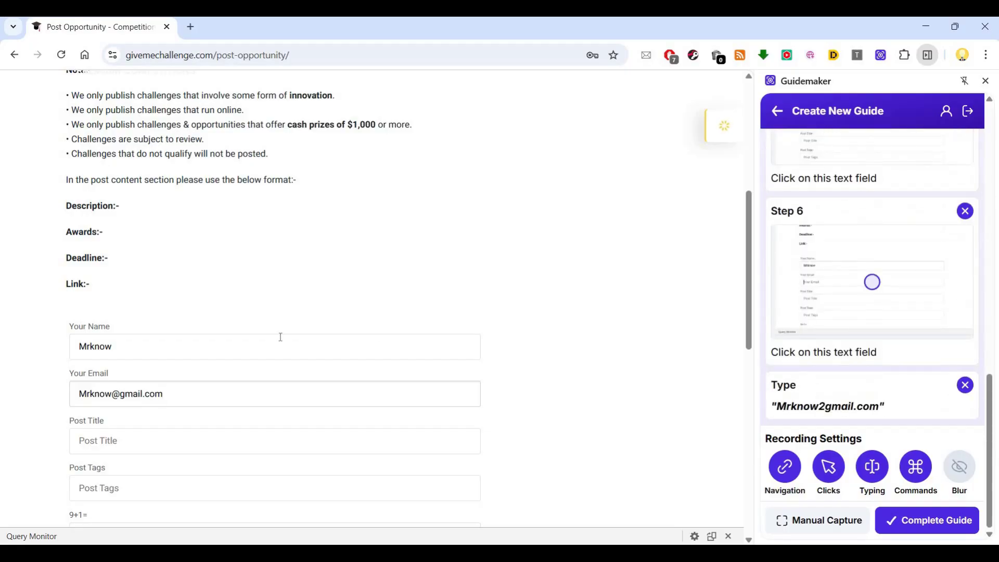
scroll(280, 338, "down", 8)
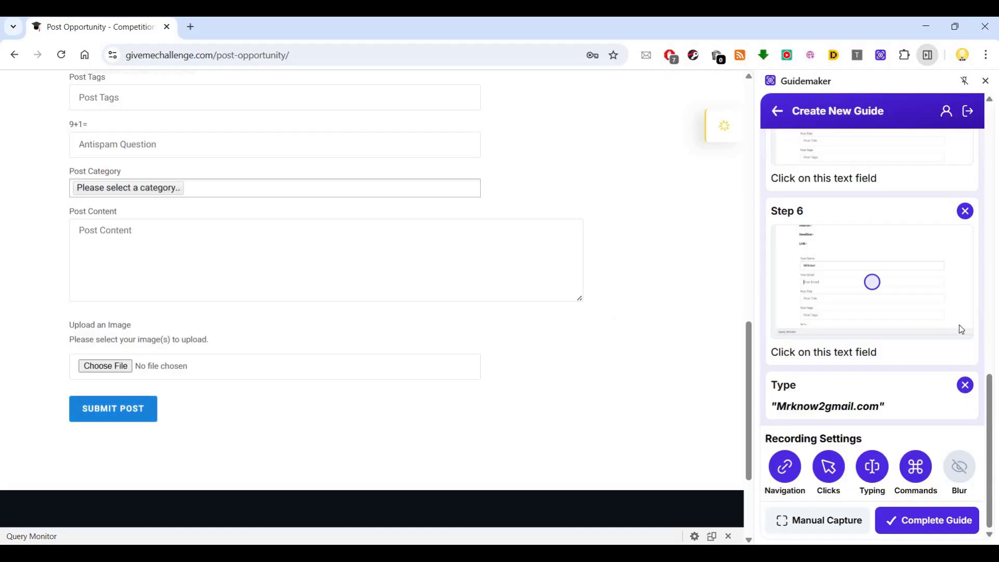
left_click(907, 527)
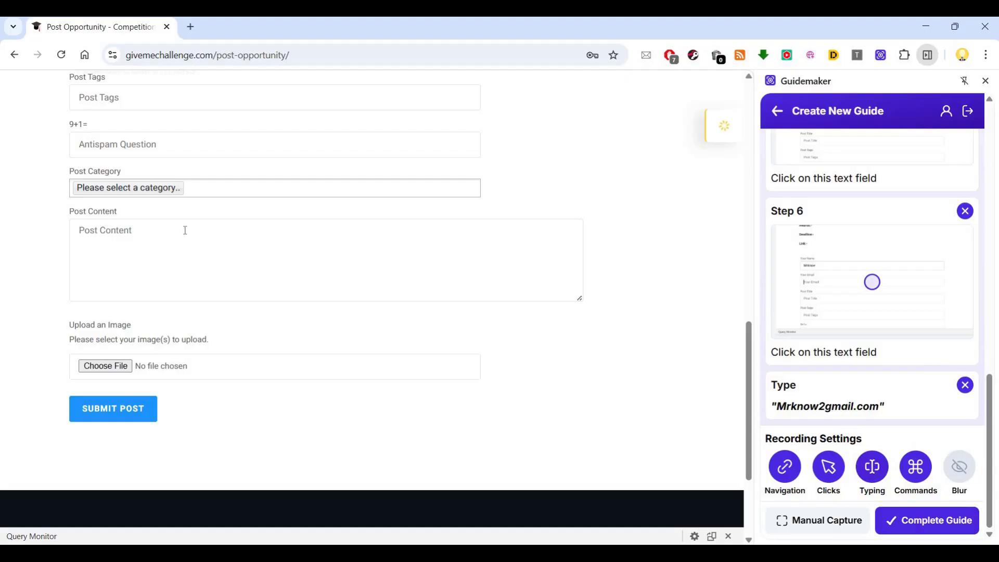
scroll(186, 230, "up", 3)
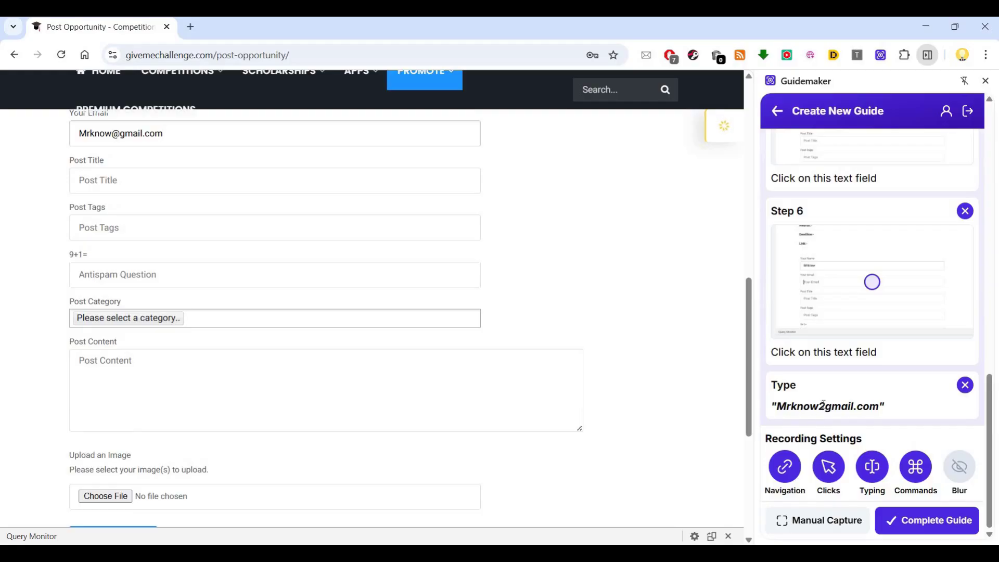
double_click(854, 404)
left_click(939, 527)
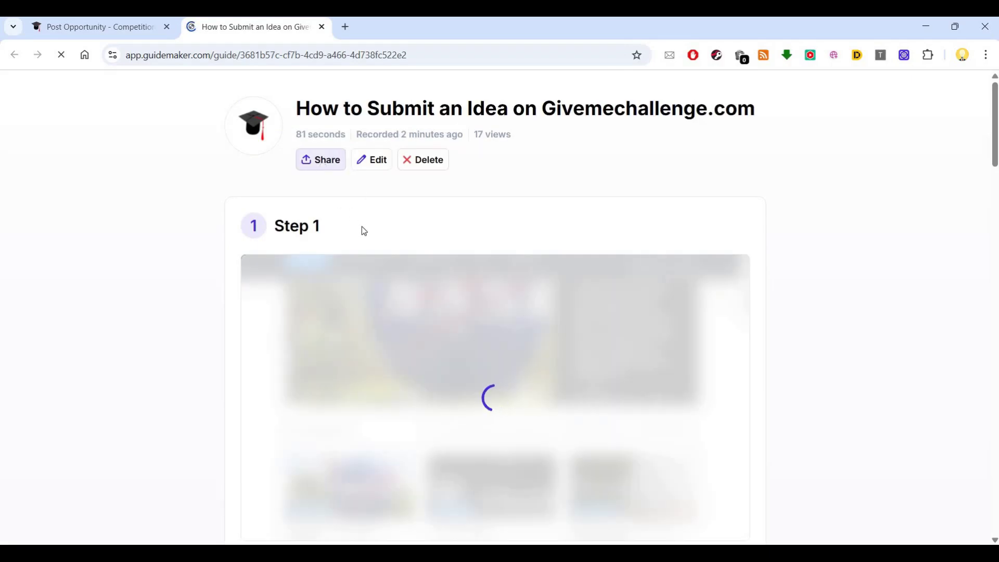
Scroll through the finished seven-step guide to review its captured steps.
scroll(453, 237, "down", 6)
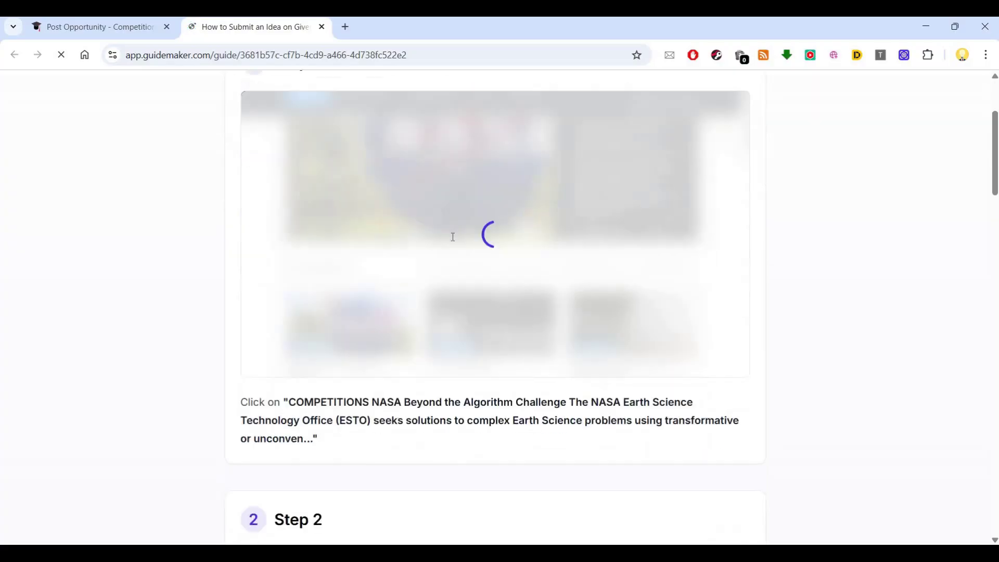
scroll(453, 236, "up", 2)
scroll(453, 237, "down", 1)
scroll(453, 241, "down", 3)
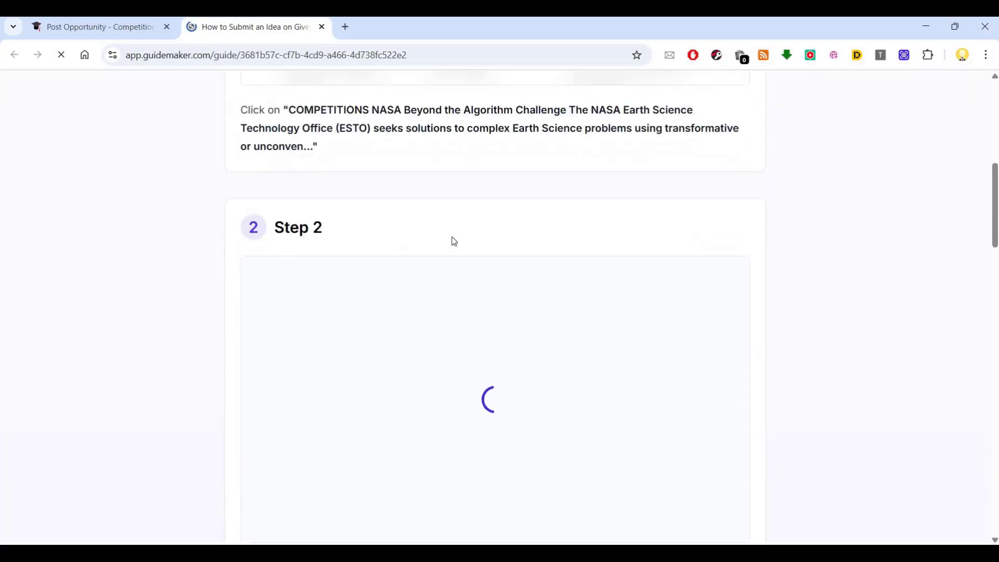
scroll(454, 241, "down", 10)
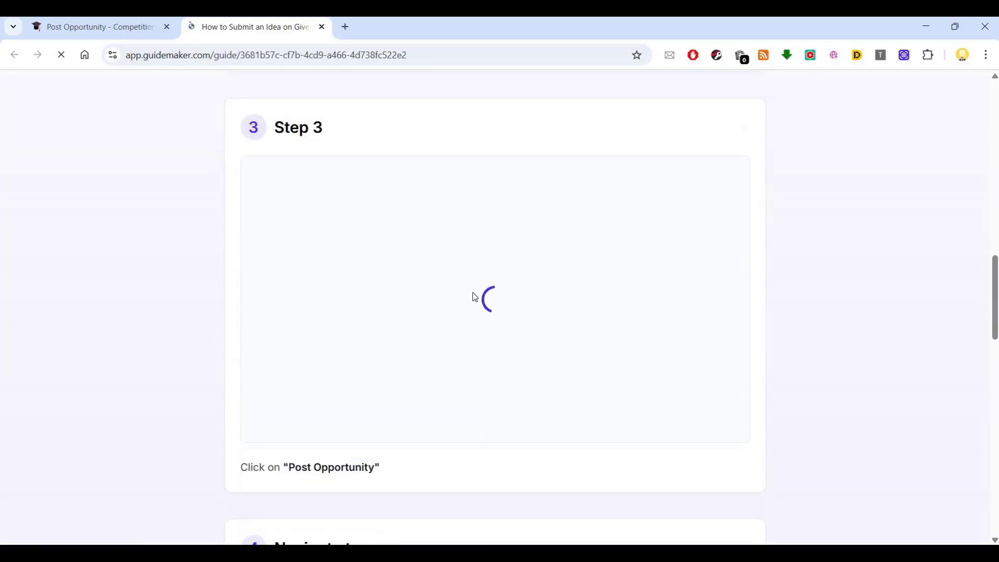
scroll(472, 294, "down", 4)
scroll(472, 295, "down", 17)
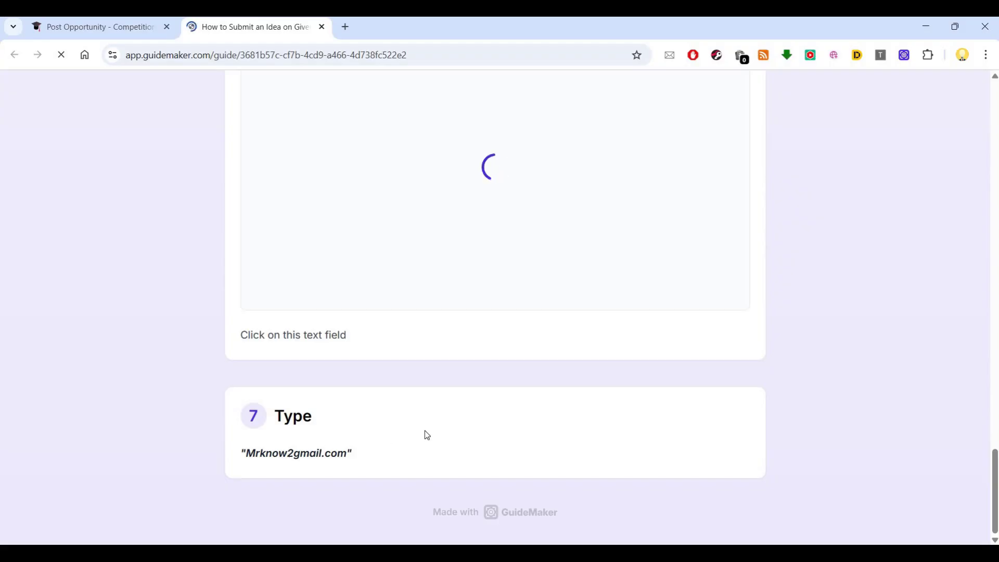
scroll(426, 435, "up", 5)
scroll(426, 435, "down", 4)
scroll(427, 435, "up", 11)
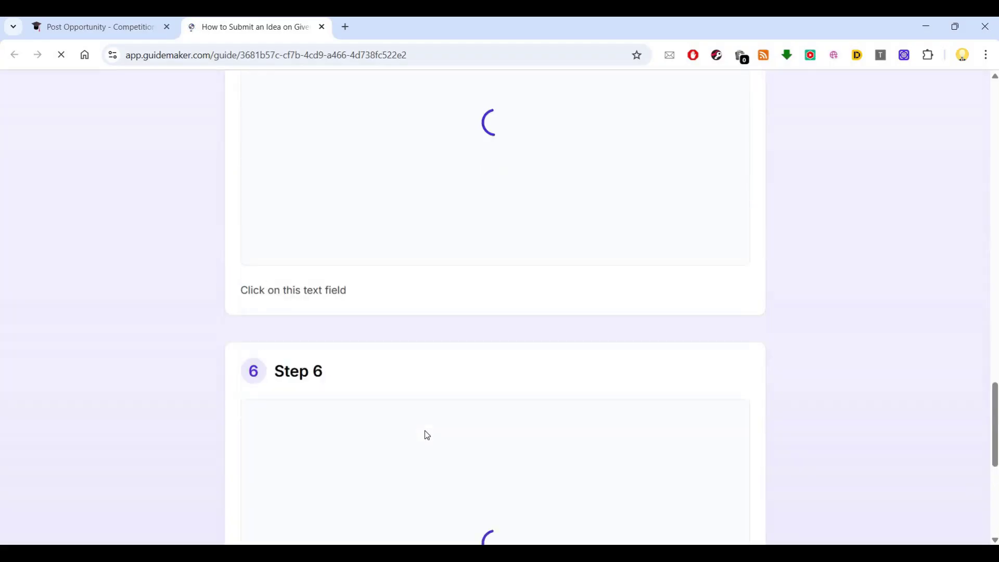
scroll(427, 435, "up", 10)
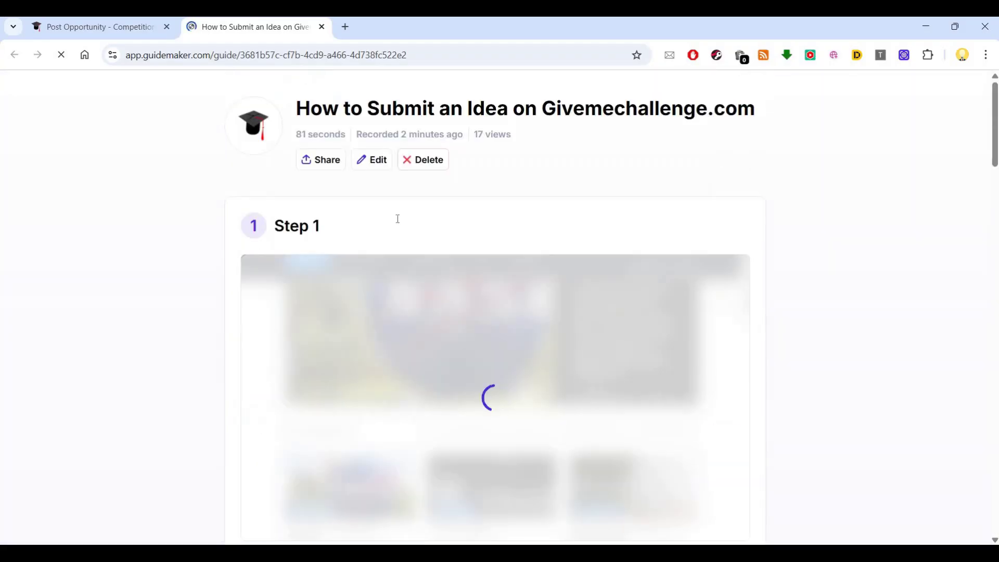
In the Step 7 Type step, replace the mistaken 2 in the e-mail address with @.
scroll(510, 281, "down", 10)
scroll(456, 303, "up", 3)
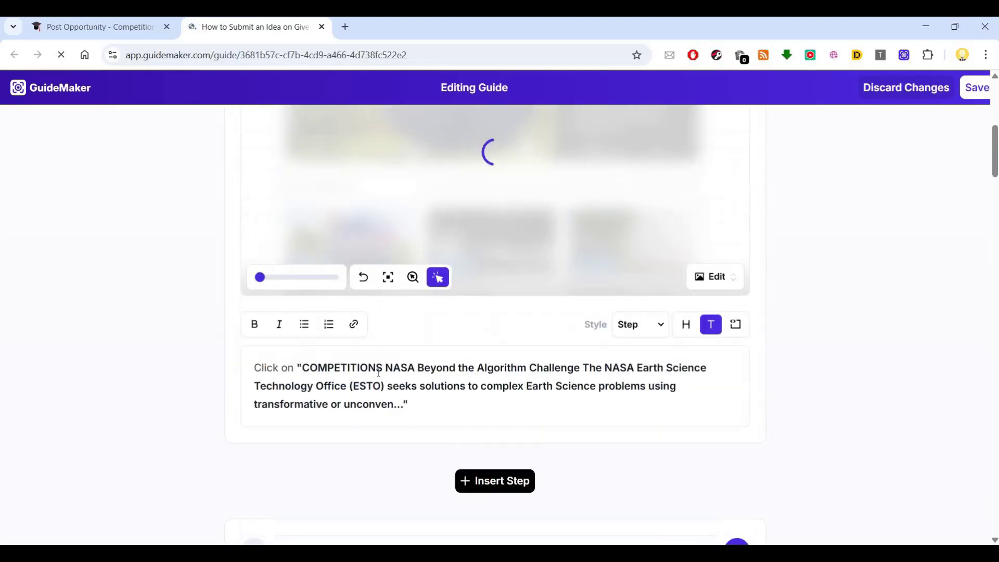
scroll(456, 303, "down", 1)
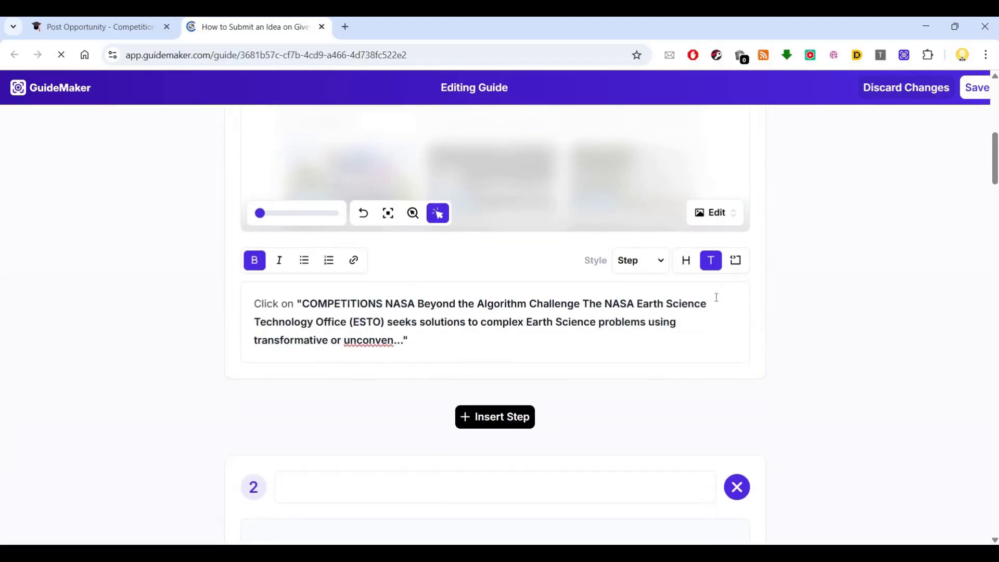
scroll(717, 297, "down", 15)
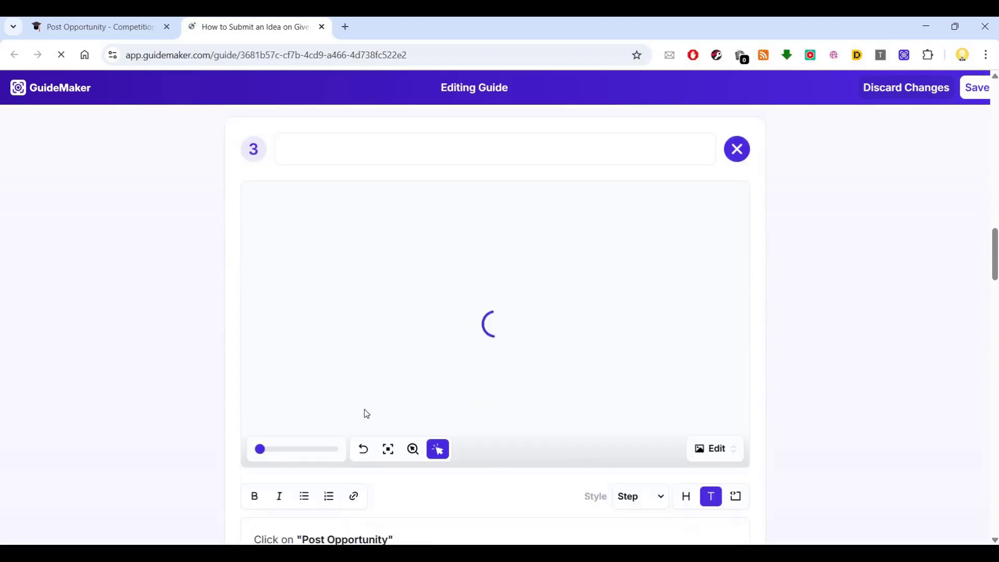
scroll(365, 410, "down", 15)
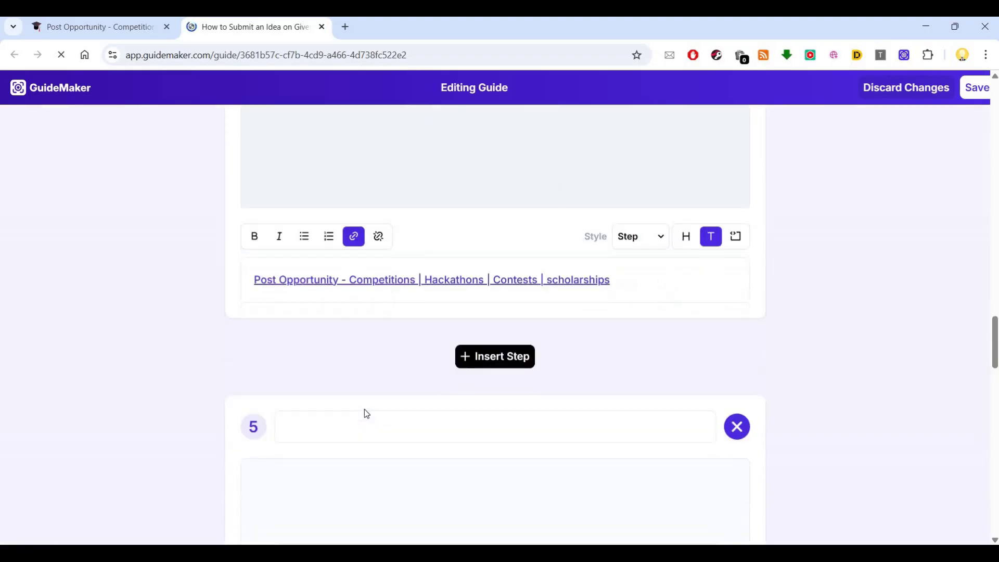
scroll(365, 409, "down", 13)
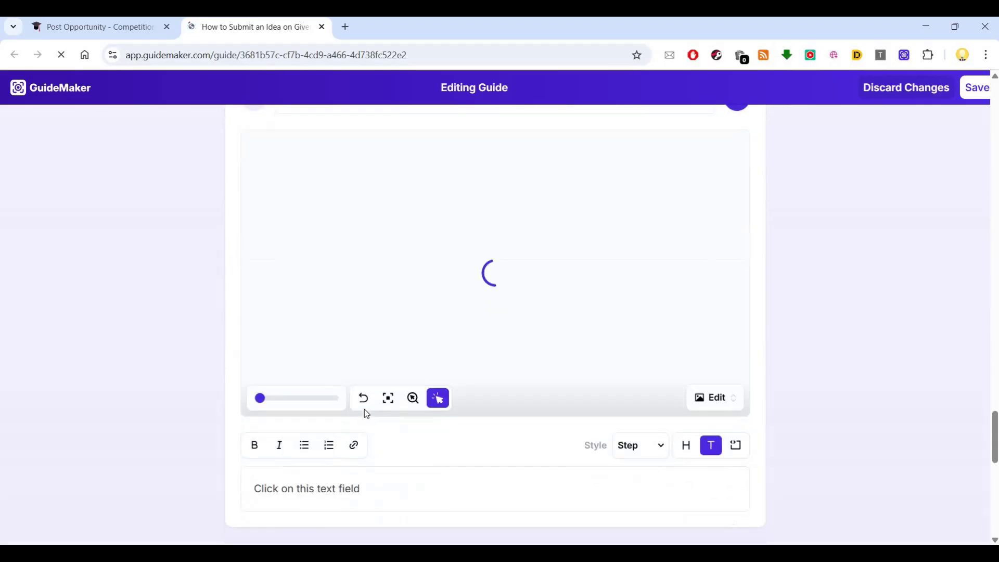
scroll(328, 409, "down", 5)
double_click(306, 392)
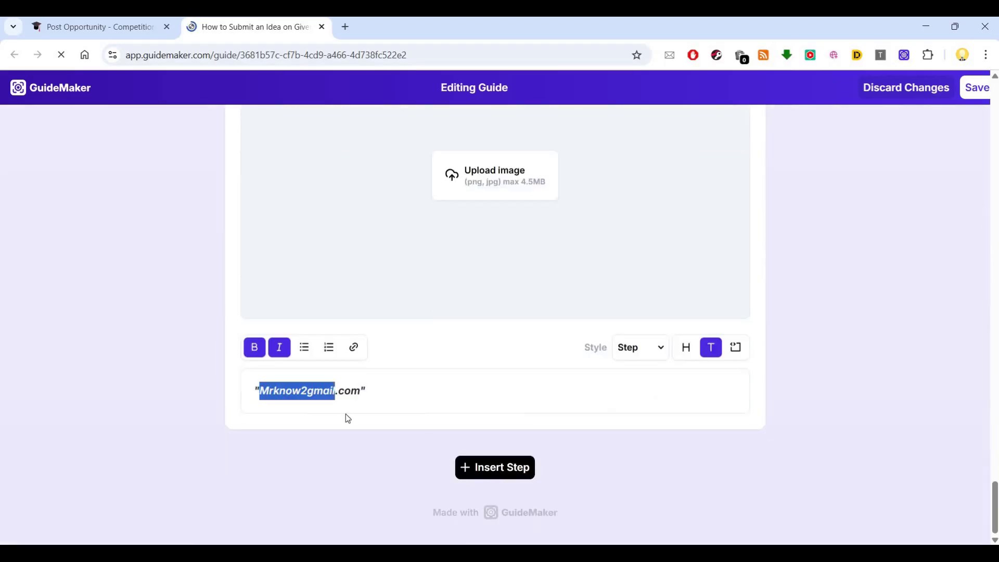
left_click(345, 414)
left_click(311, 390)
key("BackSpace")
type("@")
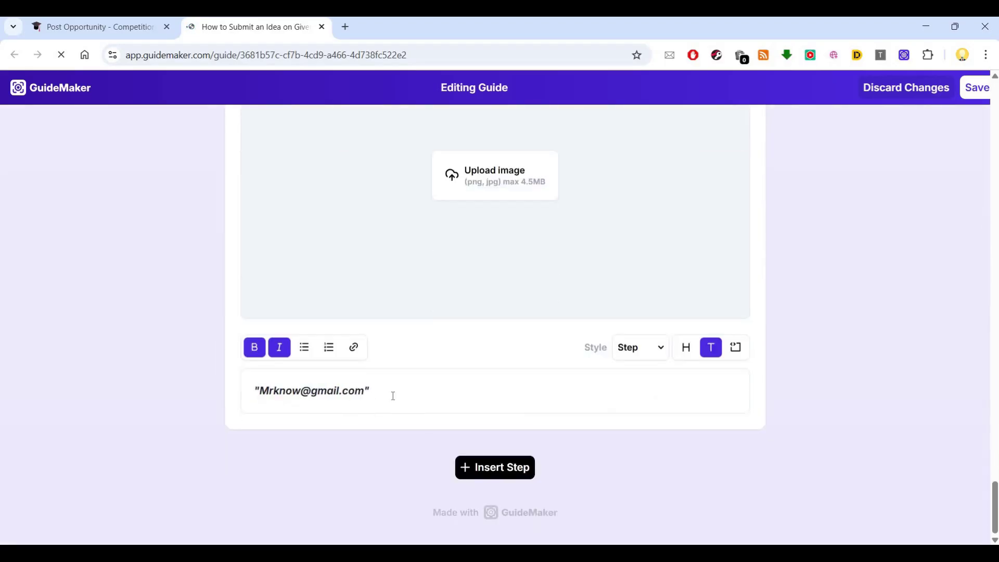
Recentre the Step 6 screenshot using Center Image.
scroll(541, 353, "up", 4)
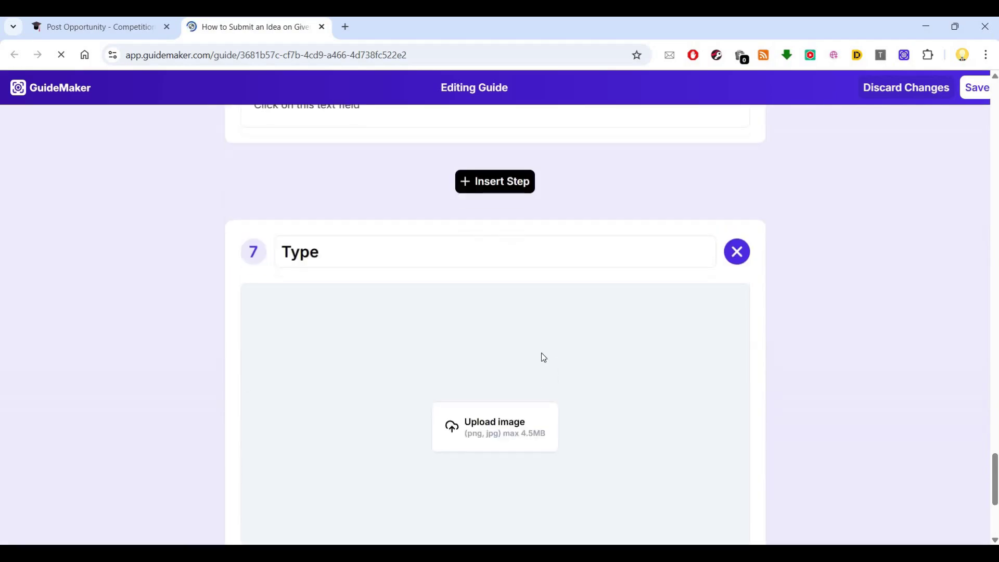
scroll(511, 368, "down", 4)
scroll(542, 355, "up", 7)
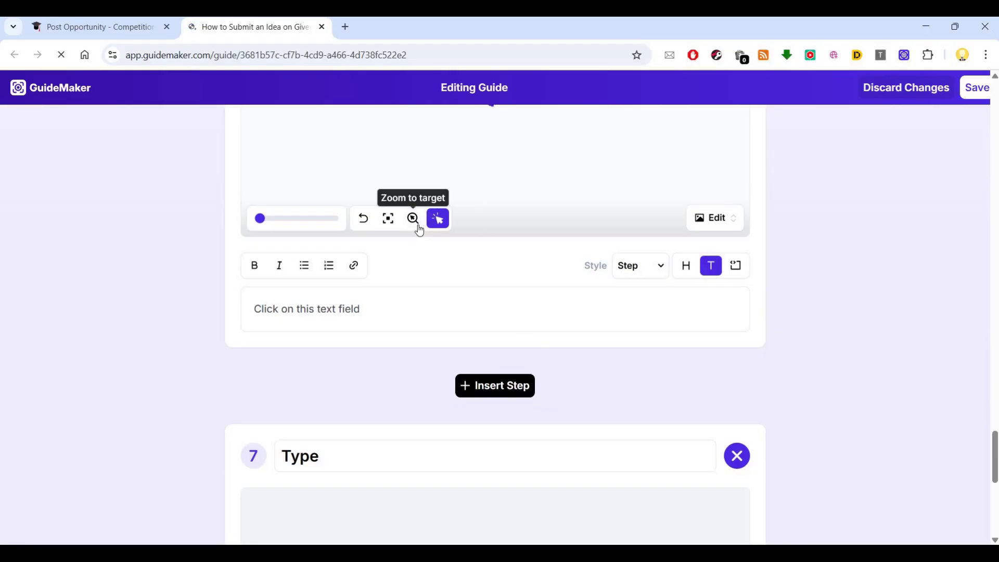
left_click(387, 222)
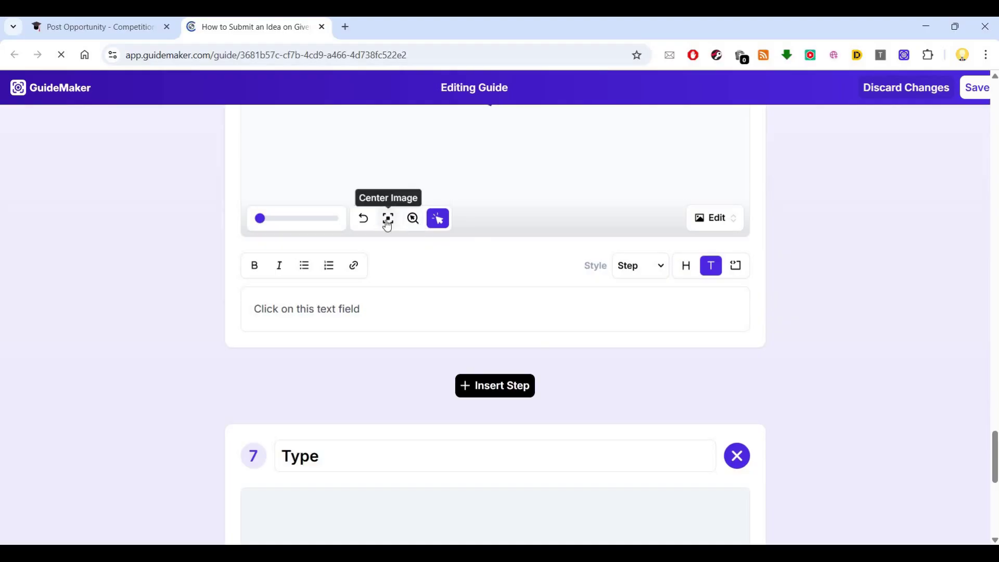
scroll(720, 238, "up", 10)
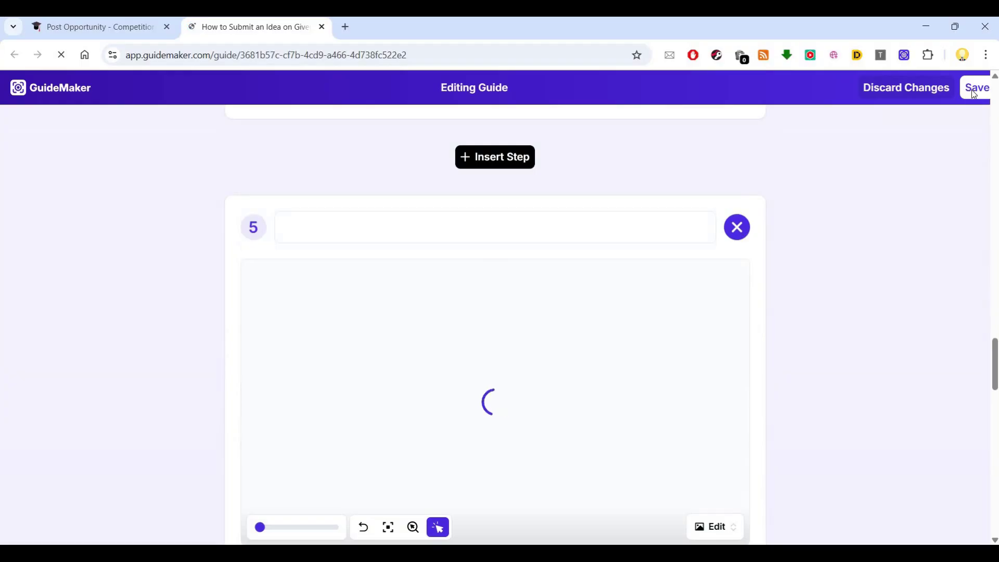
scroll(749, 282, "up", 10)
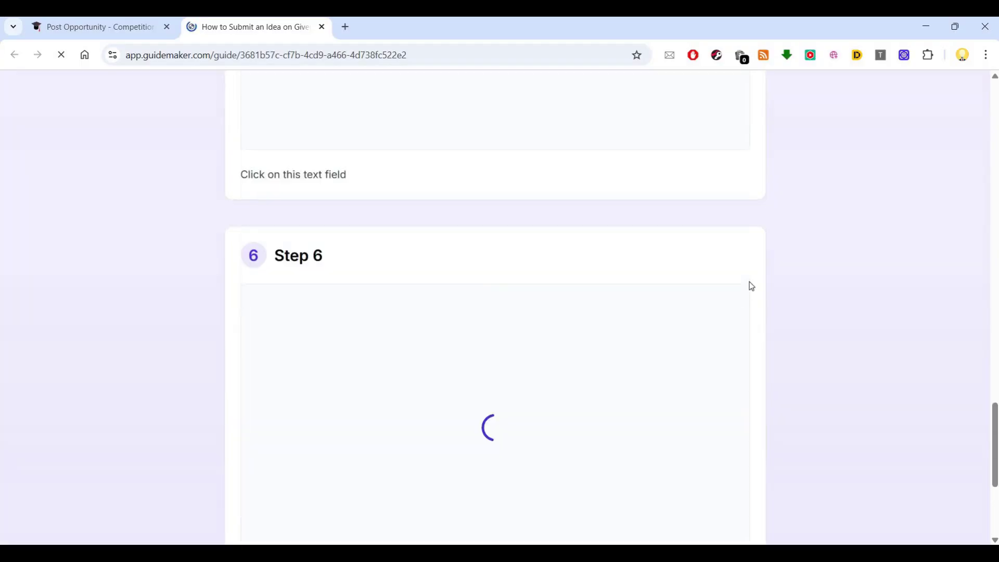
scroll(749, 282, "up", 10)
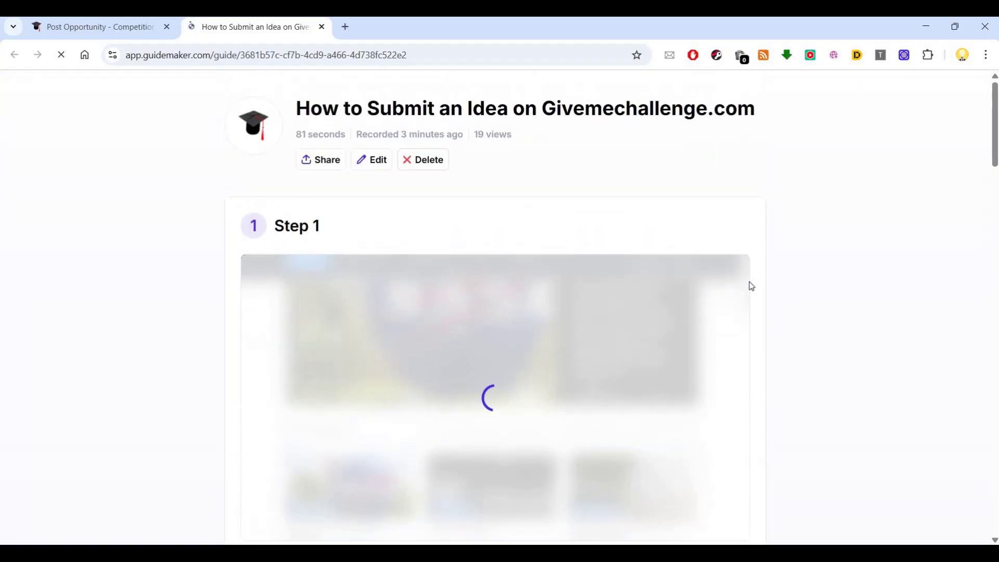